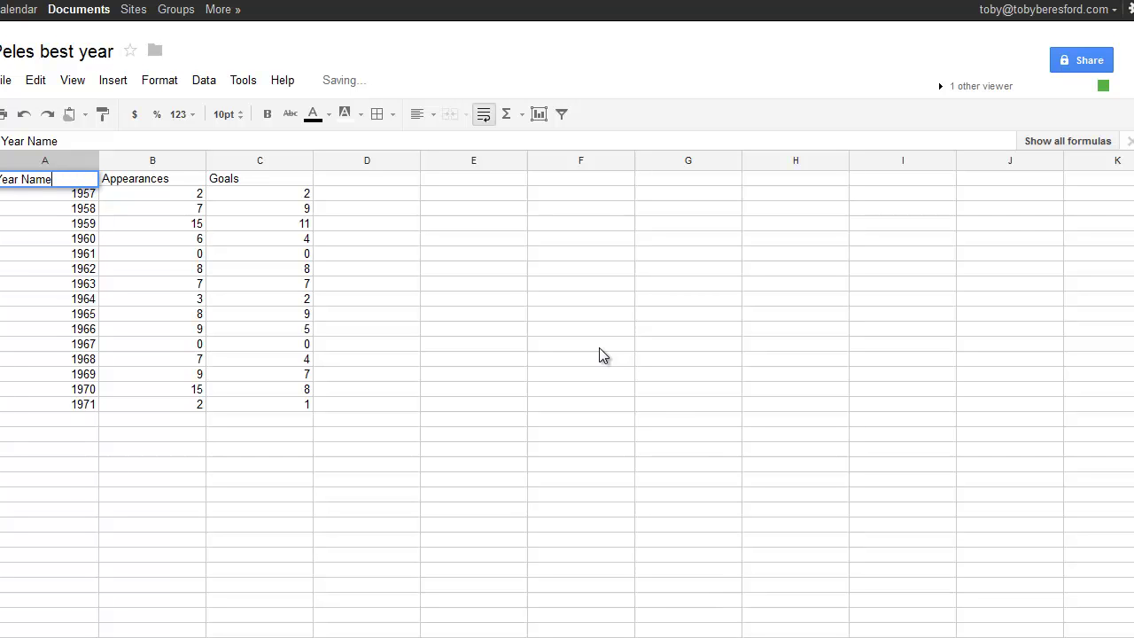
Step: Create and save a Leaderboarded data source with provider Google, rule Google Spreadsheet, spreadsheet Peles best year and worksheet Sheet1
{"action": "left_click", "coordinate": [78, 373]}
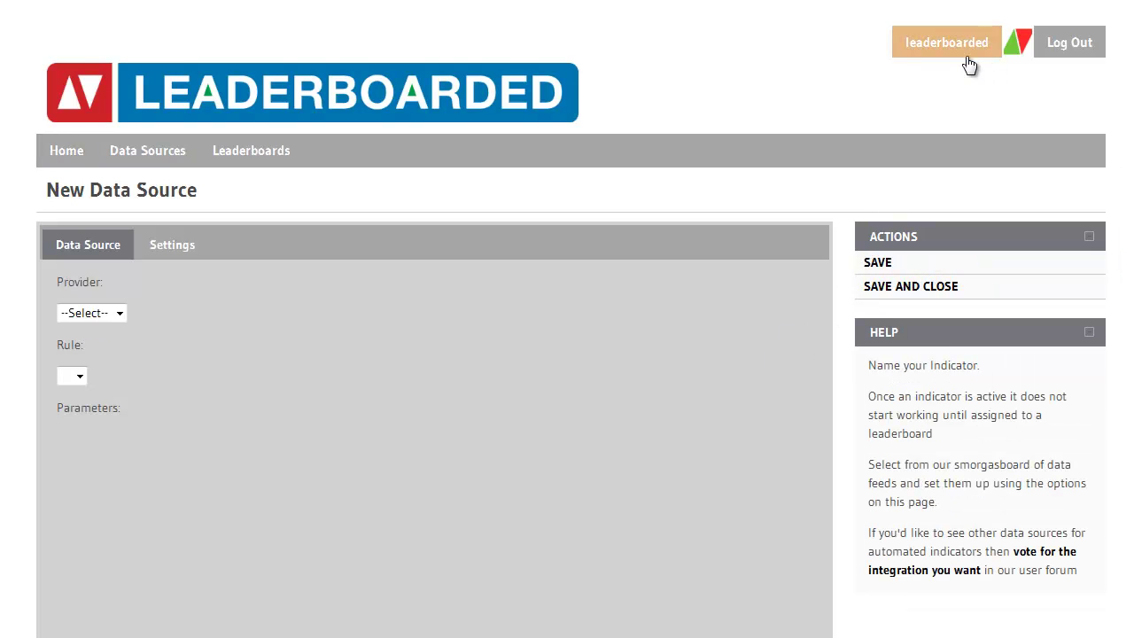
{"action": "left_click", "coordinate": [118, 313]}
{"action": "left_click", "coordinate": [110, 346]}
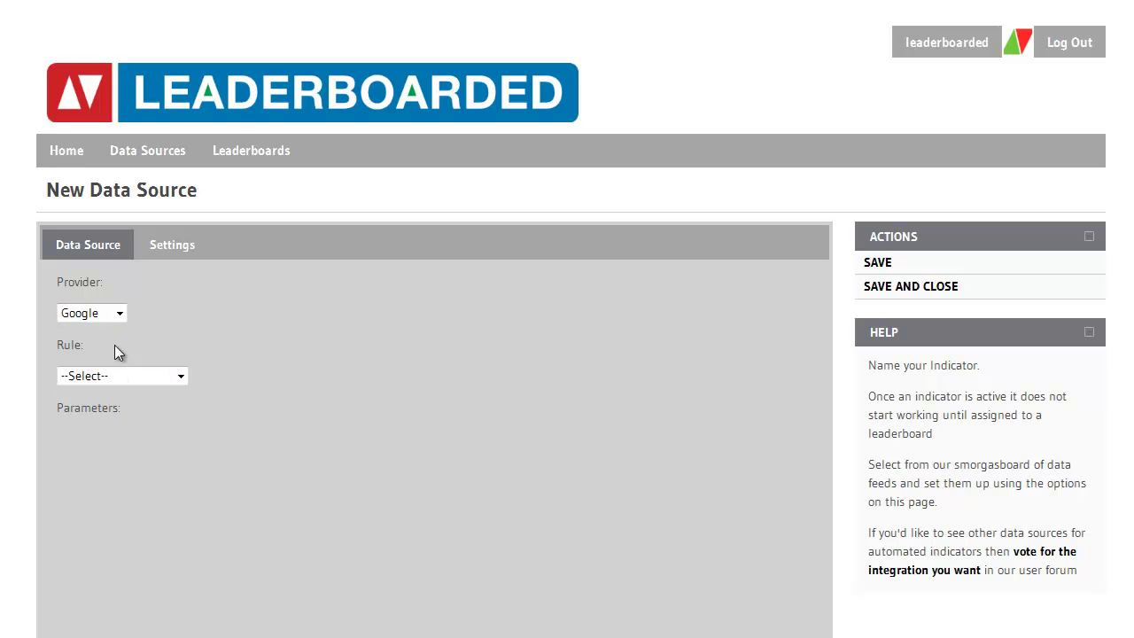
{"action": "left_click", "coordinate": [121, 378]}
{"action": "left_click", "coordinate": [125, 411]}
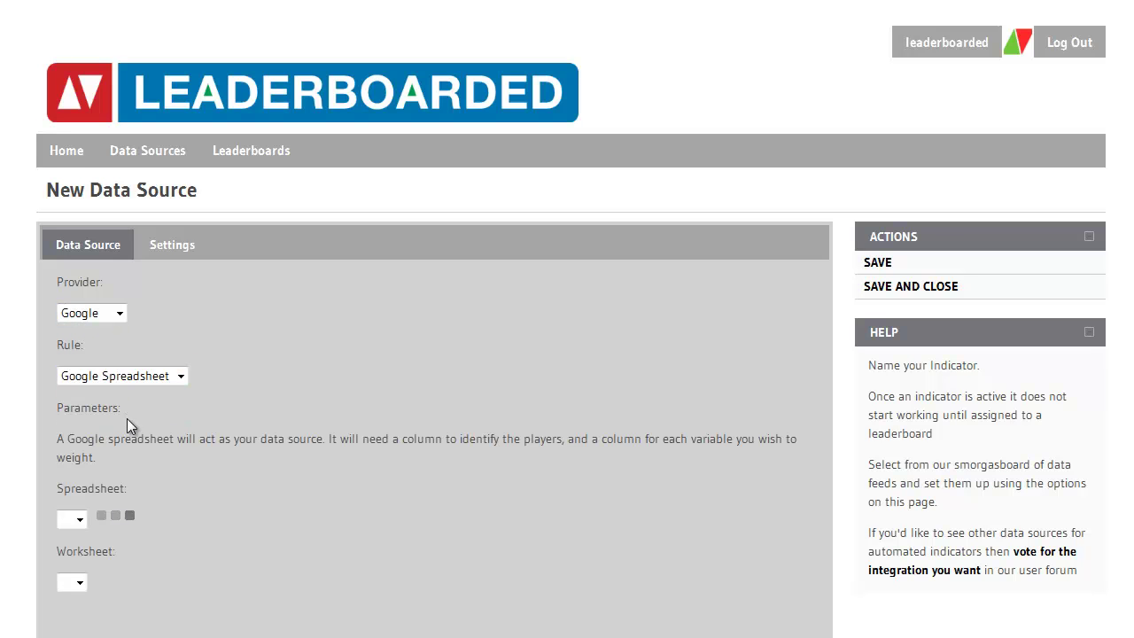
{"action": "left_click", "coordinate": [125, 521]}
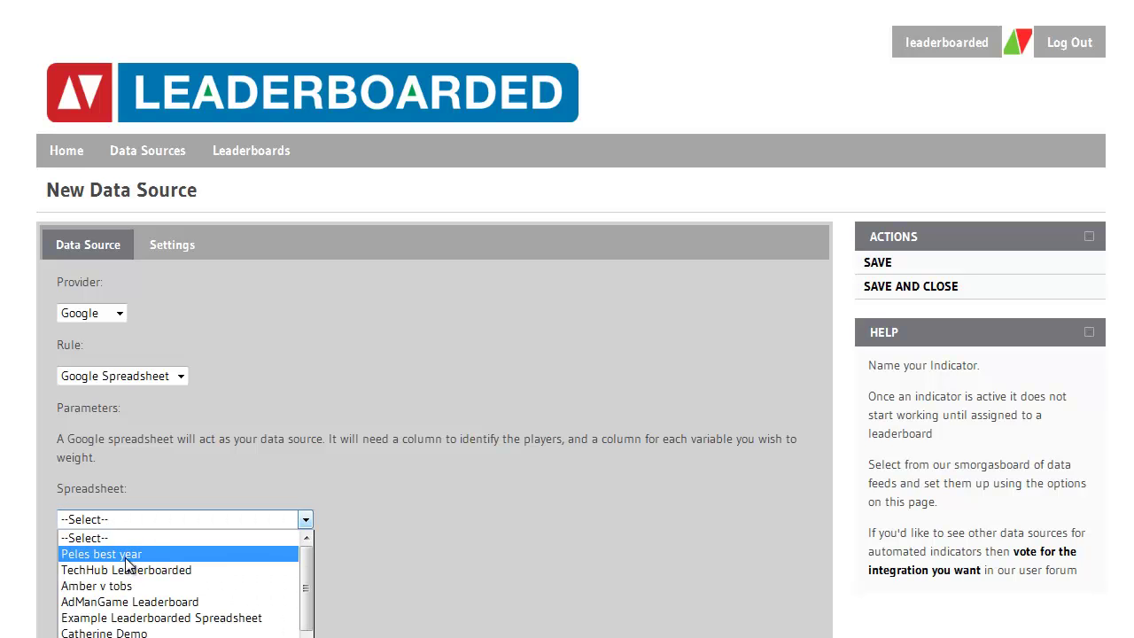
{"action": "left_click", "coordinate": [125, 554]}
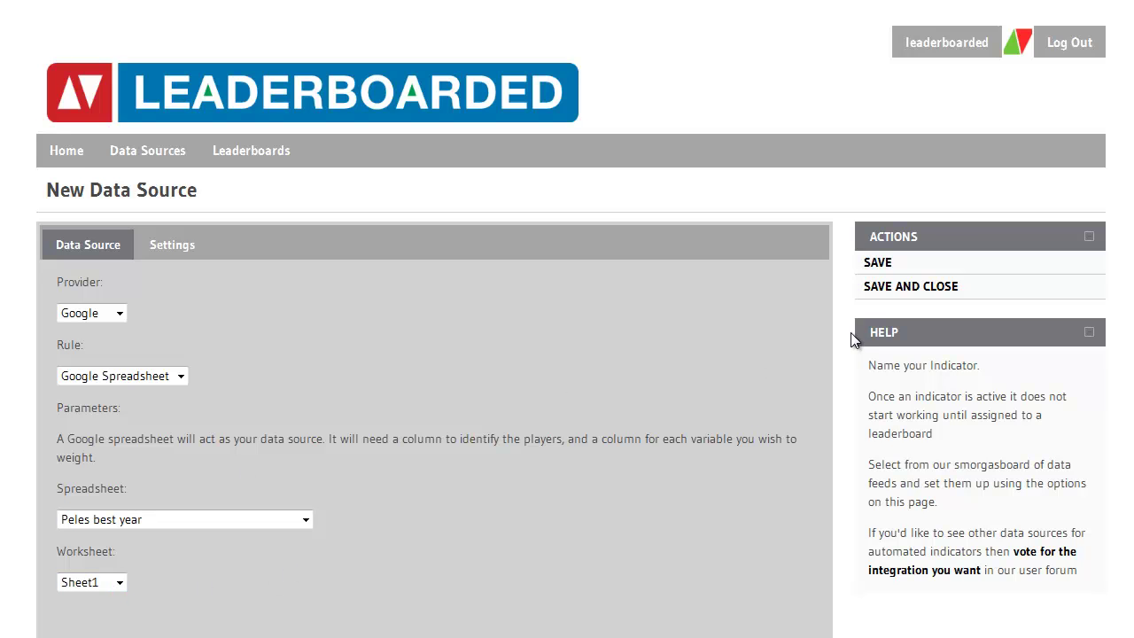
{"action": "left_click", "coordinate": [904, 289]}
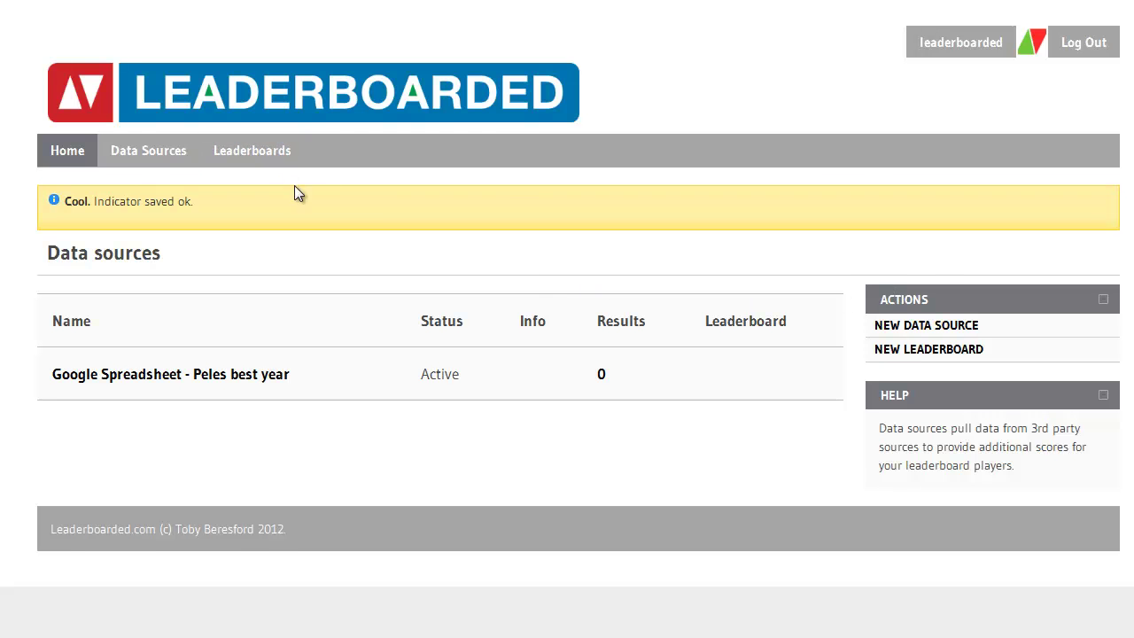
Step: Start a new leaderboard and name it "Pele's best year"
{"action": "left_click", "coordinate": [892, 288]}
{"action": "left_click", "coordinate": [254, 364]}
{"action": "type", "text": "Pele's "}
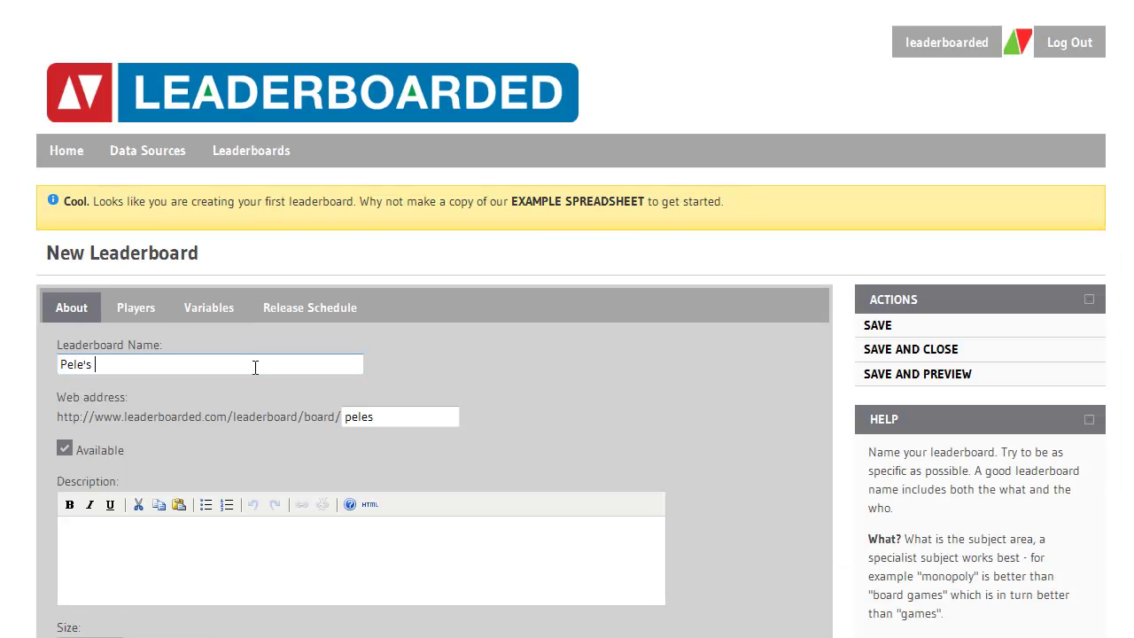
{"action": "type", "text": "best year"}
{"action": "left_click", "coordinate": [259, 559]}
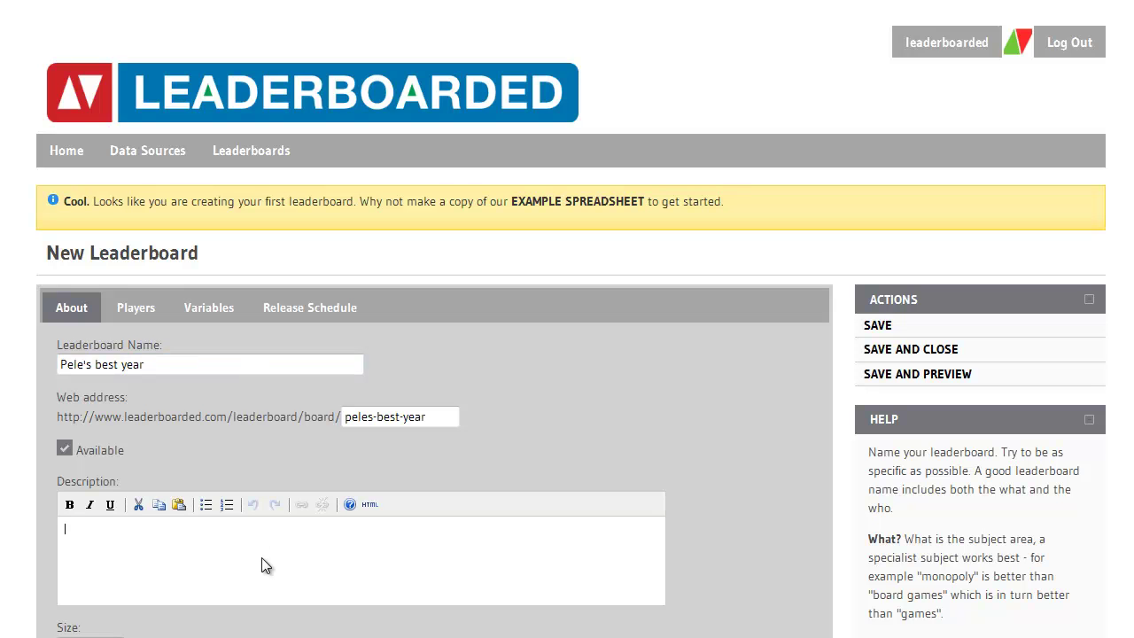
Step: Set the leaderboard's privacy to Public - anyone and enter the logo URL of the image Pel%C3%A9_1960.jpg
{"action": "scroll", "coordinate": [269, 543], "scroll_direction": "down", "scroll_amount": 2}
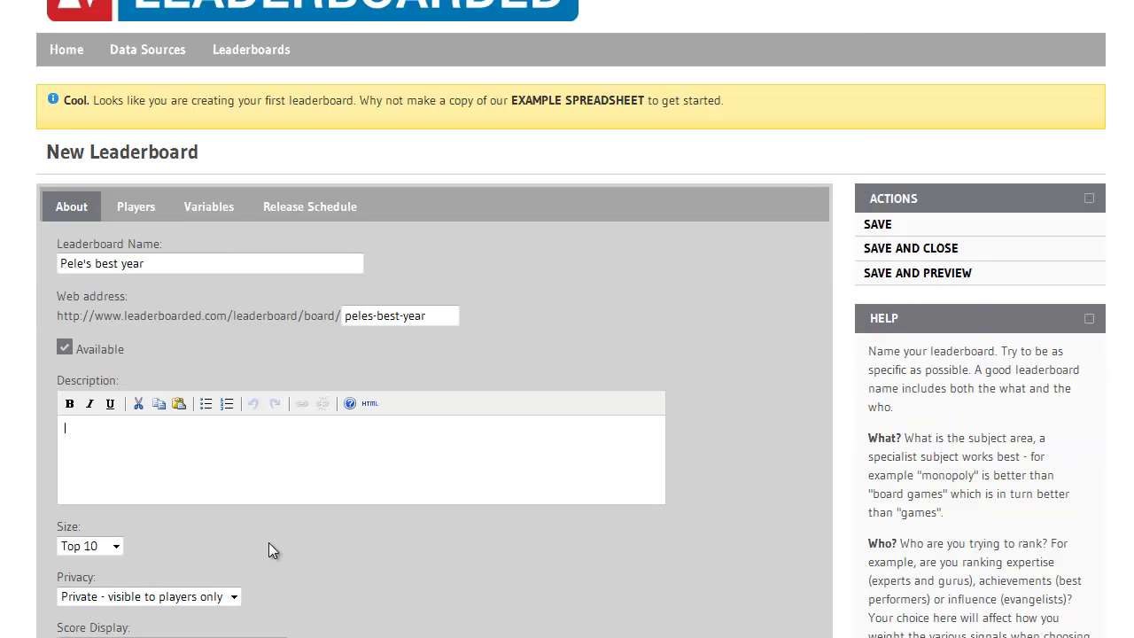
{"action": "scroll", "coordinate": [226, 538], "scroll_direction": "down", "scroll_amount": 2}
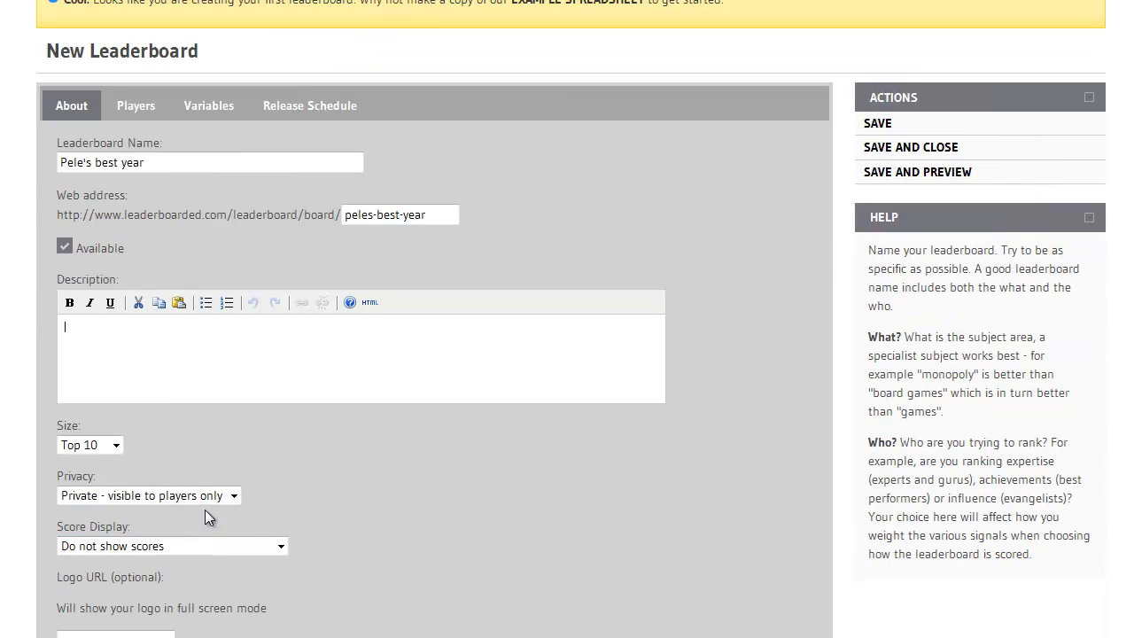
{"action": "left_click", "coordinate": [201, 496]}
{"action": "left_click", "coordinate": [202, 529]}
{"action": "scroll", "coordinate": [211, 579], "scroll_direction": "down", "scroll_amount": 2}
{"action": "left_click", "coordinate": [165, 546]}
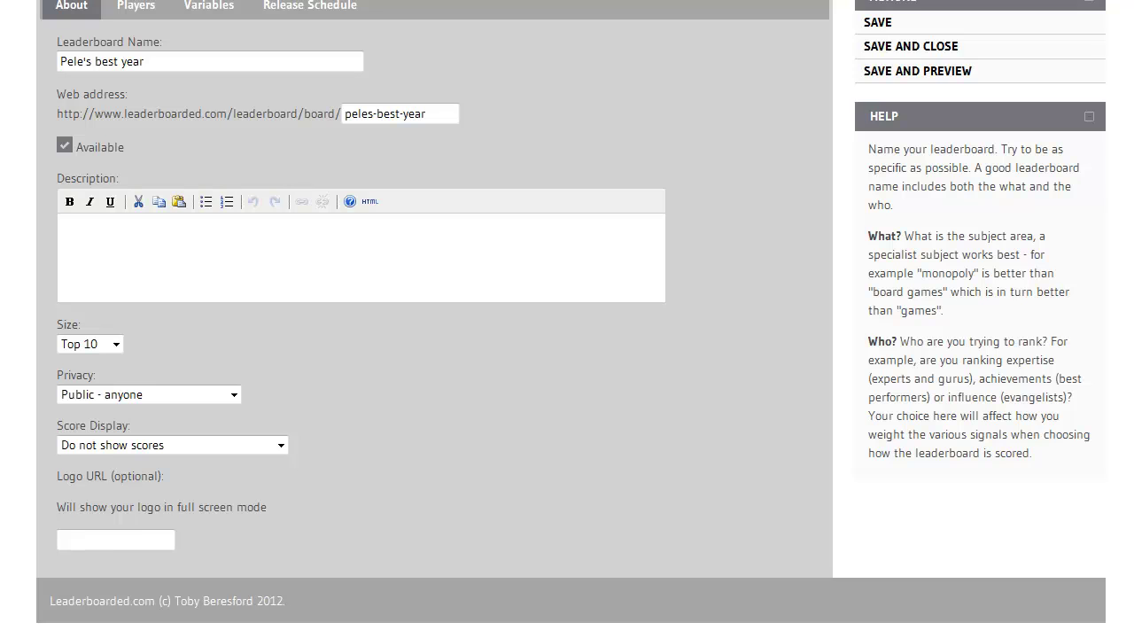
{"action": "type", "text": "Pel%C3%A9_1960.jpg"}
Step: Take the players from the Peles best year spreadsheet, using the yearname column and Name as their unique identifier
{"action": "left_click", "coordinate": [128, 11]}
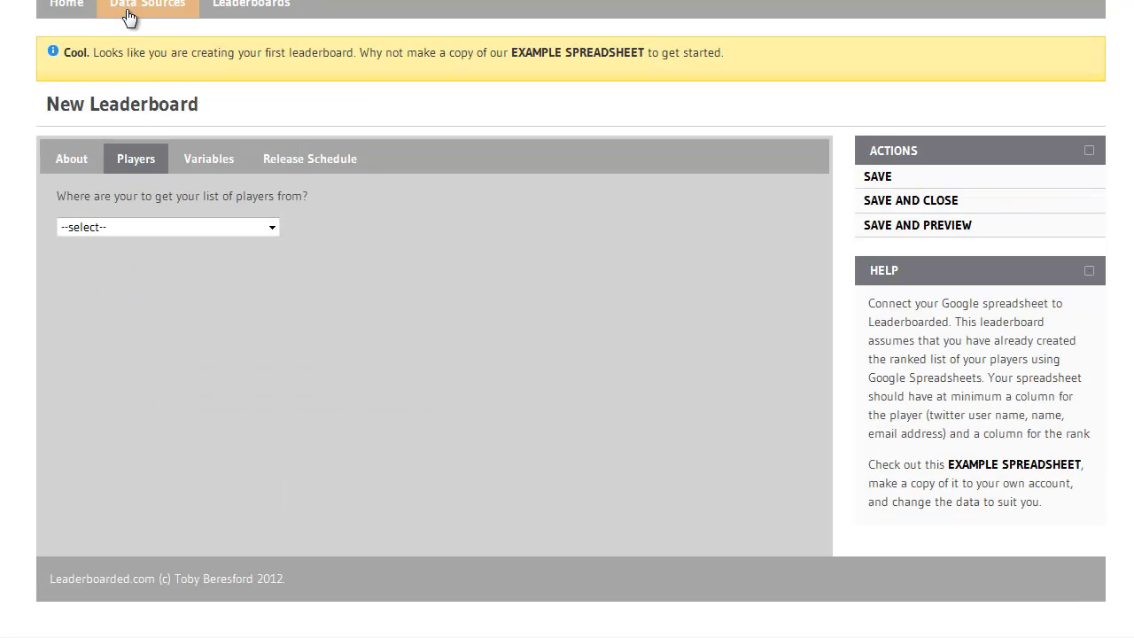
{"action": "left_click", "coordinate": [190, 226]}
{"action": "left_click", "coordinate": [188, 260]}
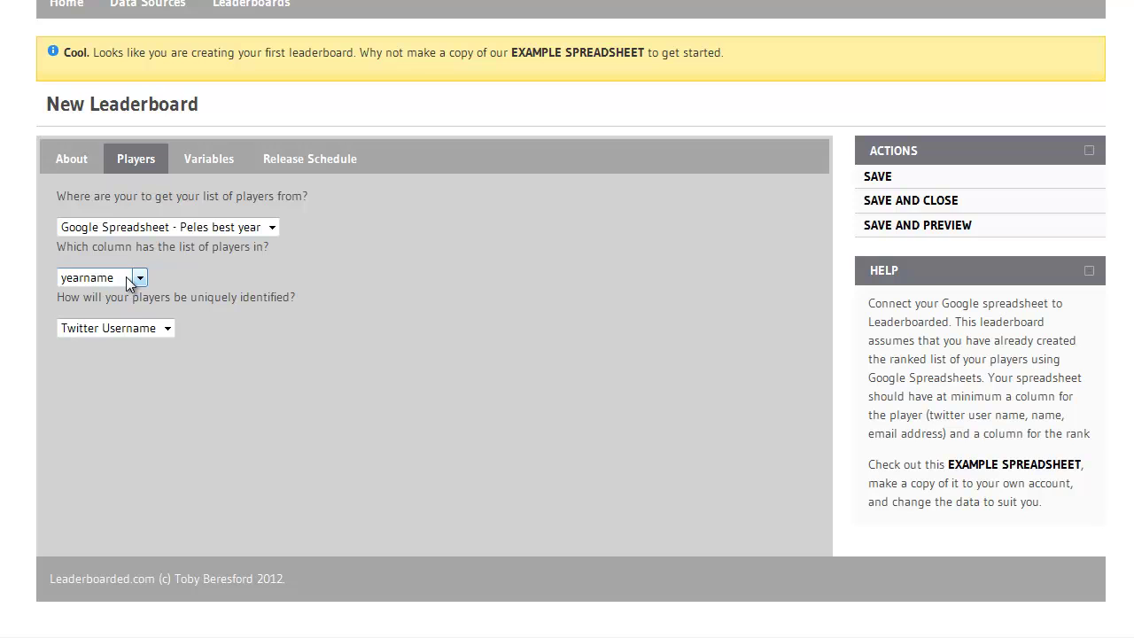
{"action": "left_click", "coordinate": [128, 329]}
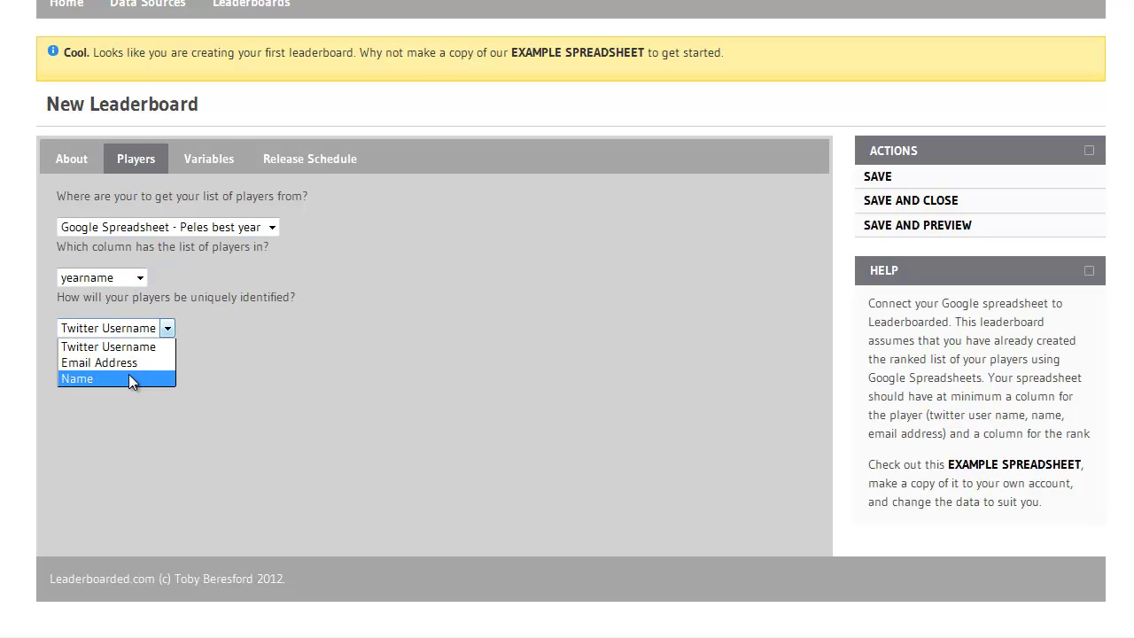
{"action": "left_click", "coordinate": [128, 379]}
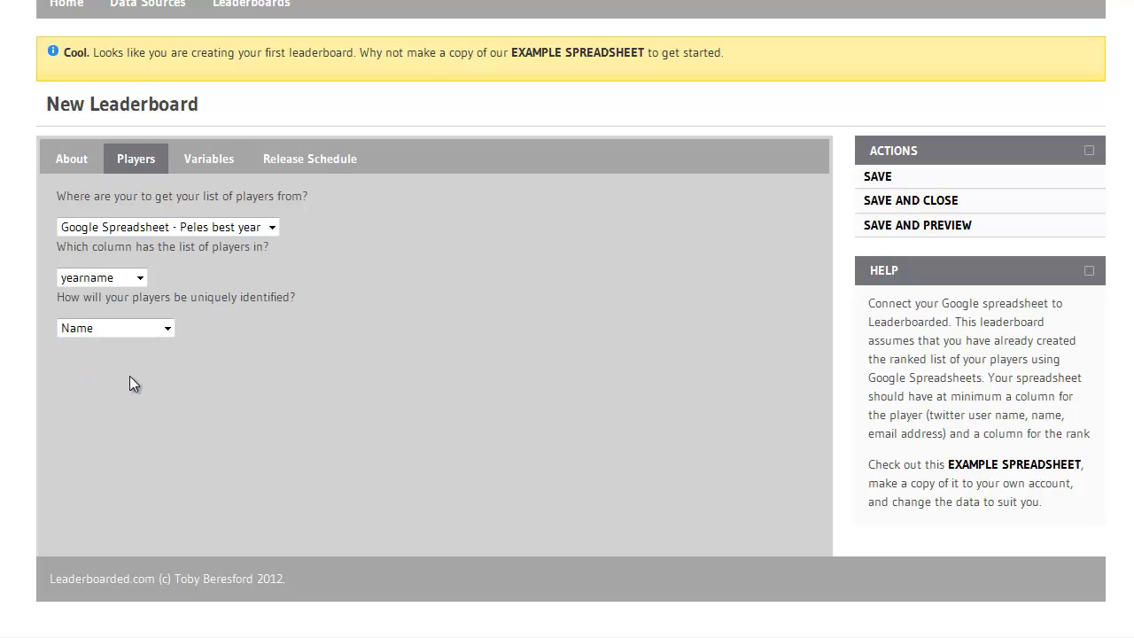
Step: Add the appearances variable from the Peles best year spreadsheet and set its legend to Appearances
{"action": "left_click", "coordinate": [226, 160]}
{"action": "left_click", "coordinate": [208, 276]}
{"action": "left_click", "coordinate": [208, 299]}
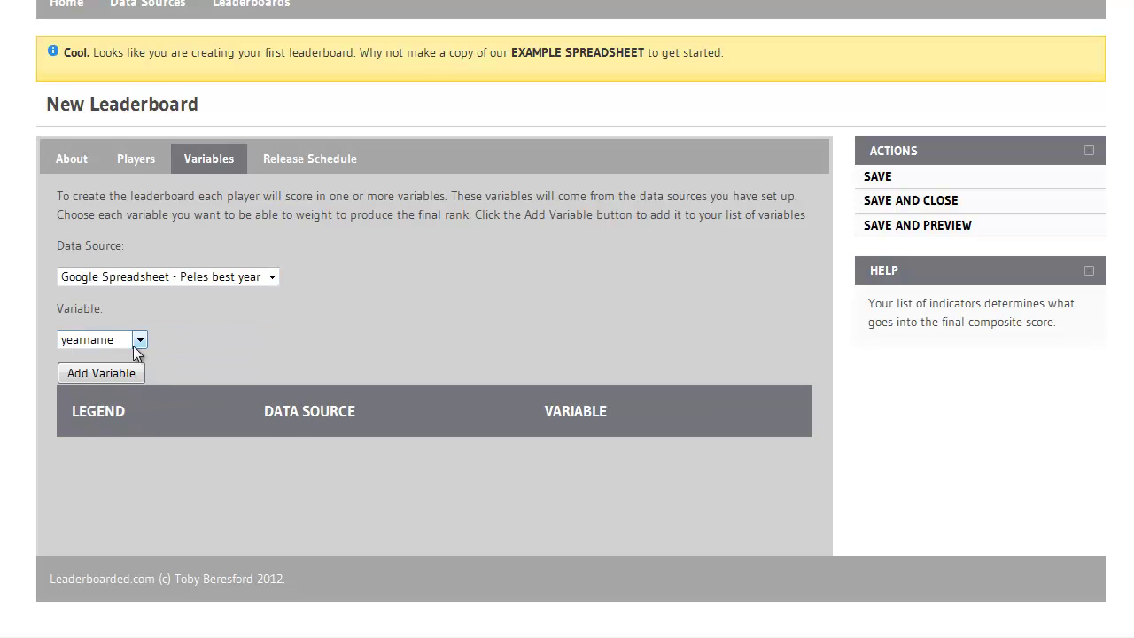
{"action": "left_click", "coordinate": [124, 343]}
{"action": "left_click", "coordinate": [120, 377]}
{"action": "left_click", "coordinate": [132, 375]}
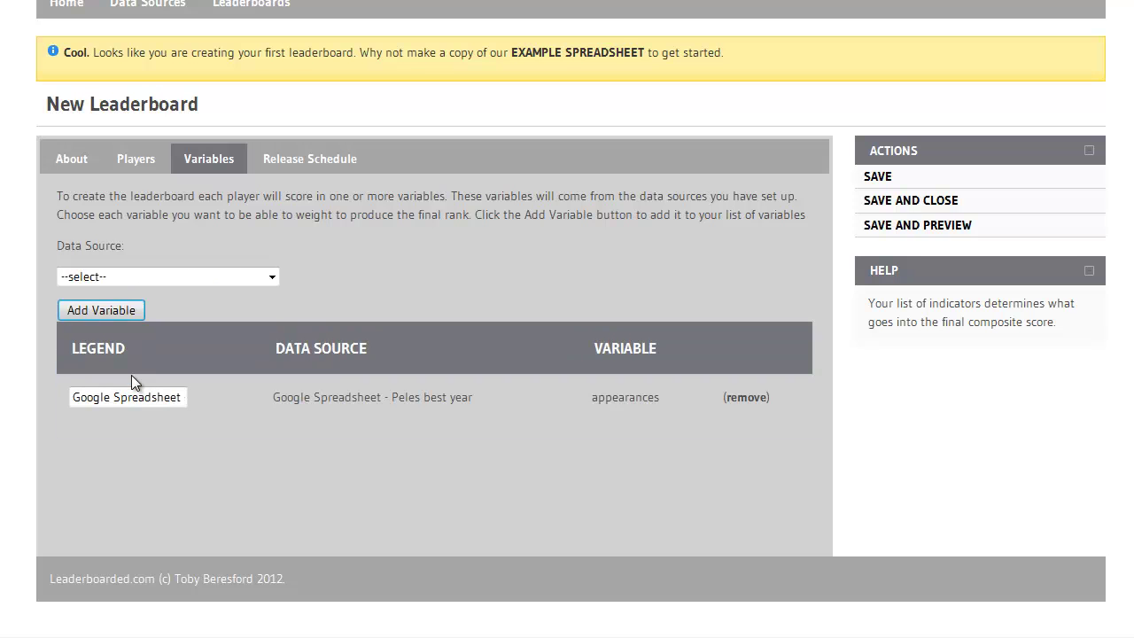
{"action": "left_click", "coordinate": [182, 398]}
{"action": "left_click_drag", "start_coordinate": [75, 398], "coordinate": [186, 400]}
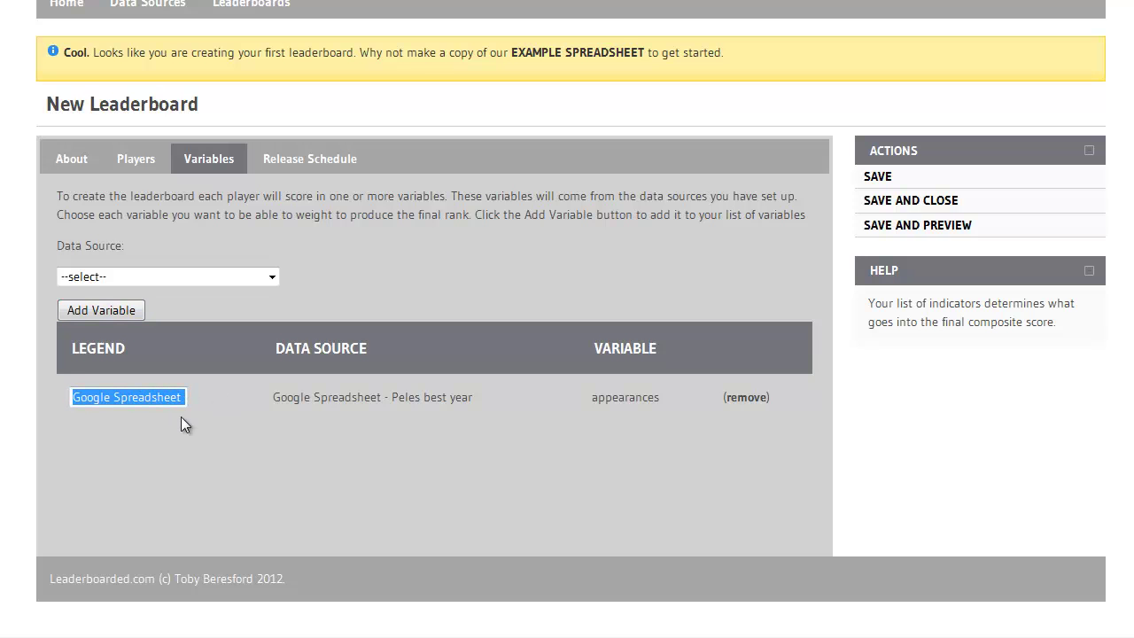
{"action": "type", "text": "Appearances"}
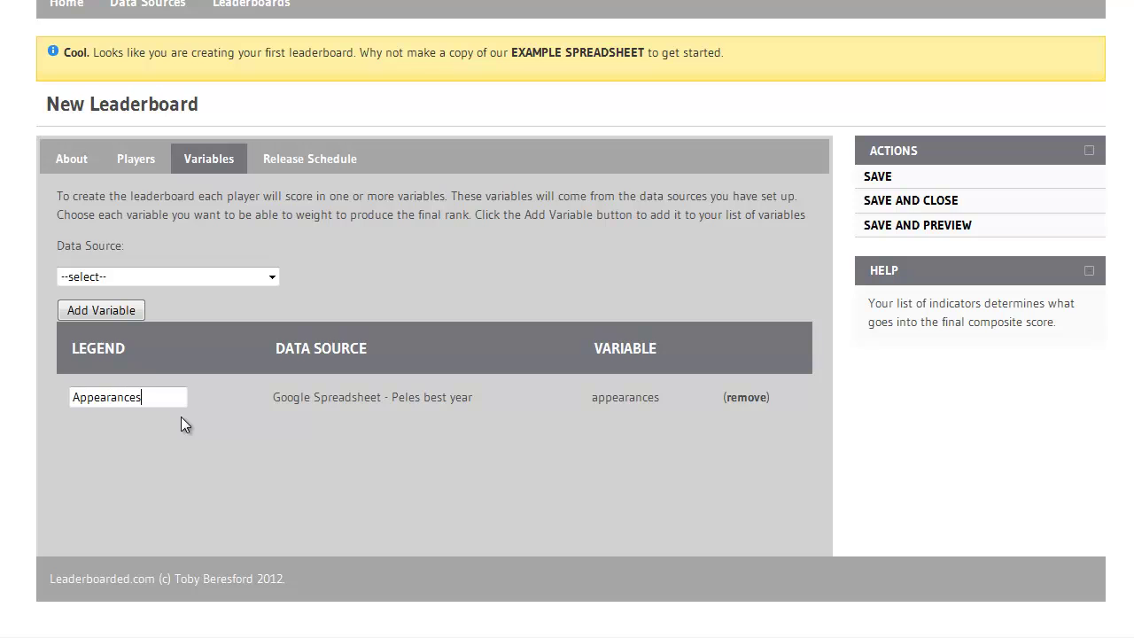
Step: Add the goals variable from the Peles best year spreadsheet and set its legend to Goals
{"action": "left_click", "coordinate": [159, 275]}
{"action": "left_click", "coordinate": [160, 306]}
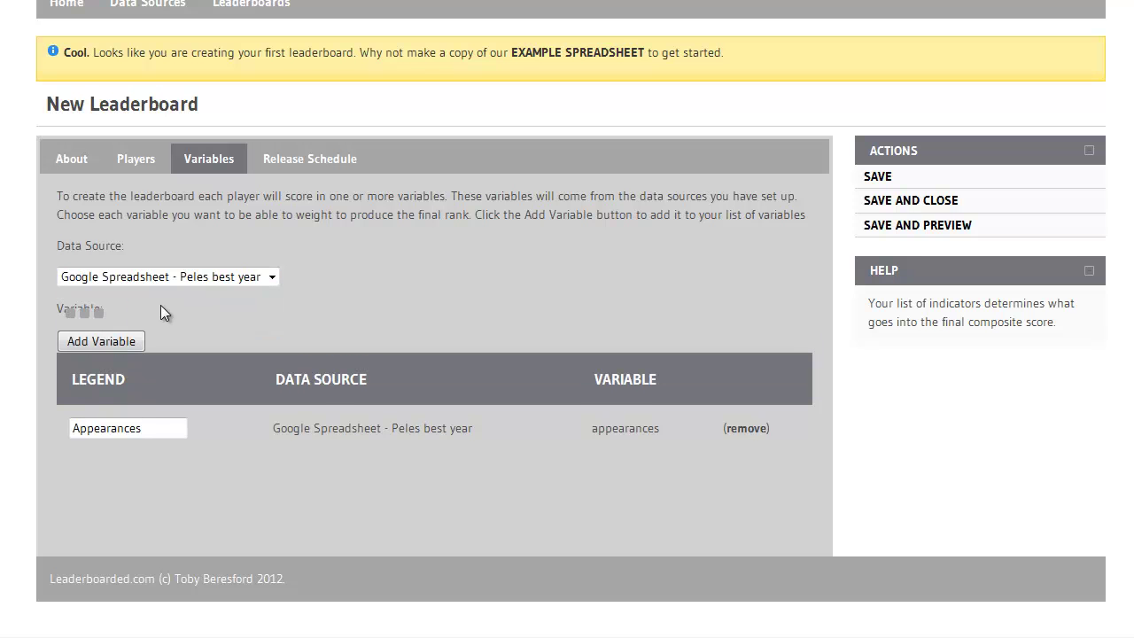
{"action": "left_click", "coordinate": [110, 339]}
{"action": "left_click", "coordinate": [109, 389]}
{"action": "left_click", "coordinate": [108, 371]}
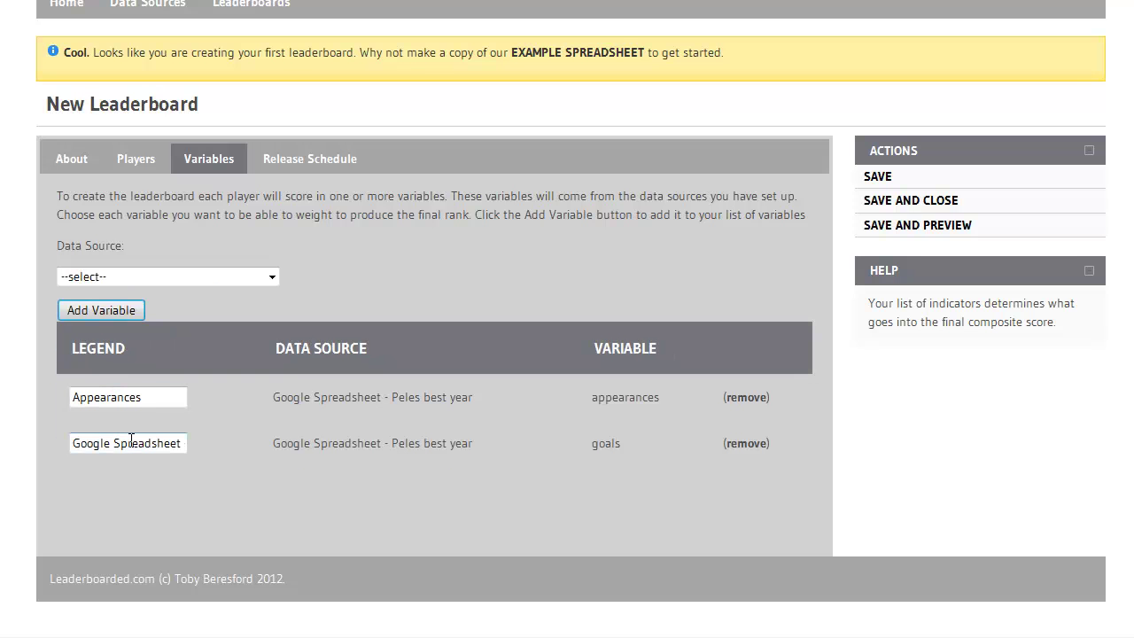
{"action": "left_click_drag", "start_coordinate": [184, 443], "coordinate": [49, 417]}
{"action": "key", "text": "Delete"}
{"action": "key", "text": "Delete"}
{"action": "key", "text": "Delete"}
{"action": "key", "text": "Delete"}
{"action": "key", "text": "Delete"}
{"action": "key", "text": "Delete"}
{"action": "key", "text": "Delete"}
{"action": "key", "text": "Delete"}
{"action": "key", "text": "Delete"}
{"action": "key", "text": "Delete"}
{"action": "key", "text": "Delete"}
{"action": "key", "text": "Delete"}
{"action": "key", "text": "Delete"}
{"action": "key", "text": "Delete"}
{"action": "key", "text": "Delete"}
{"action": "key", "text": "Delete"}
{"action": "key", "text": "Delete"}
{"action": "key", "text": "Delete"}
{"action": "key", "text": "Delete"}
{"action": "key", "text": "Delete"}
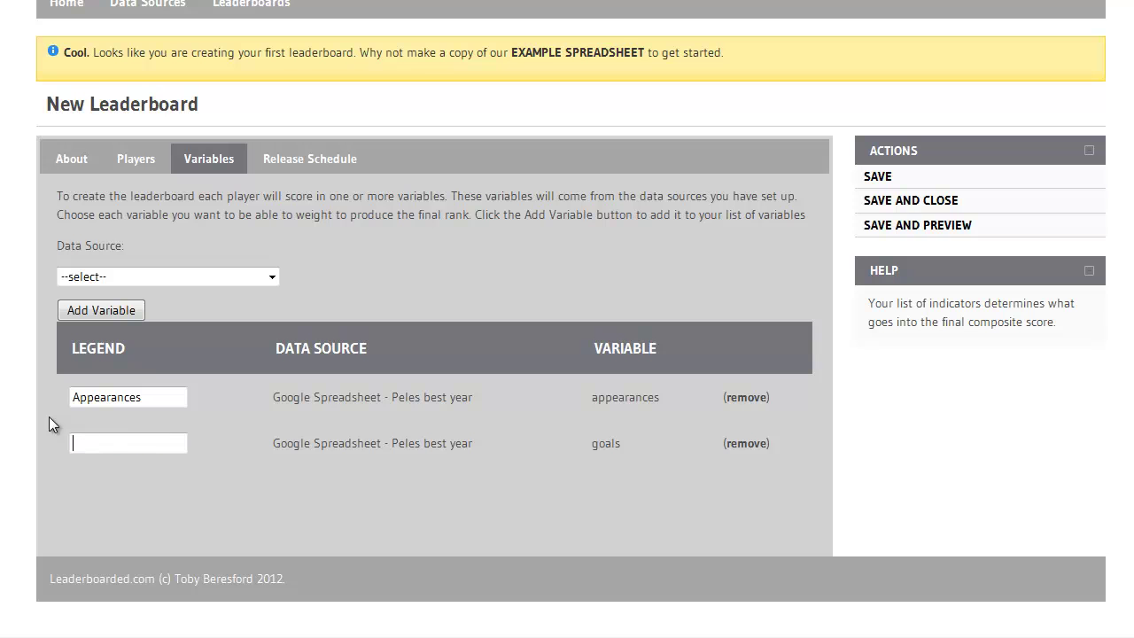
{"action": "type", "text": "Goals"}
Step: Set the leaderboard weighting to 20 for Appearances and 80 for Goals, and save it with a preview
{"action": "left_click", "coordinate": [330, 162]}
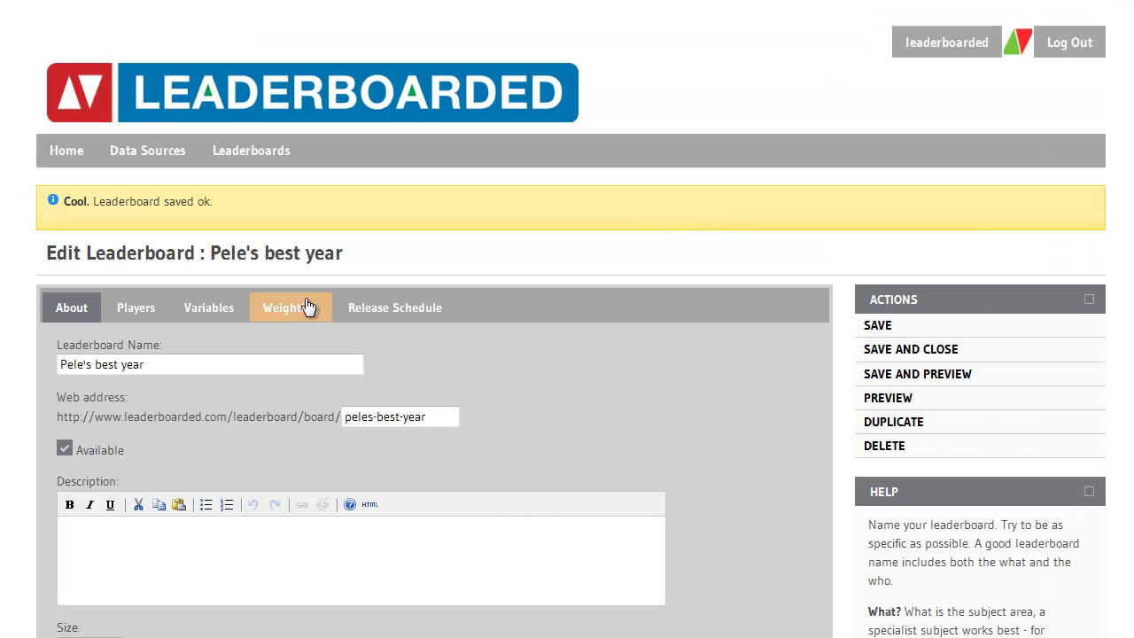
{"action": "left_click", "coordinate": [306, 307]}
{"action": "scroll", "coordinate": [276, 392], "scroll_direction": "down", "scroll_amount": 2}
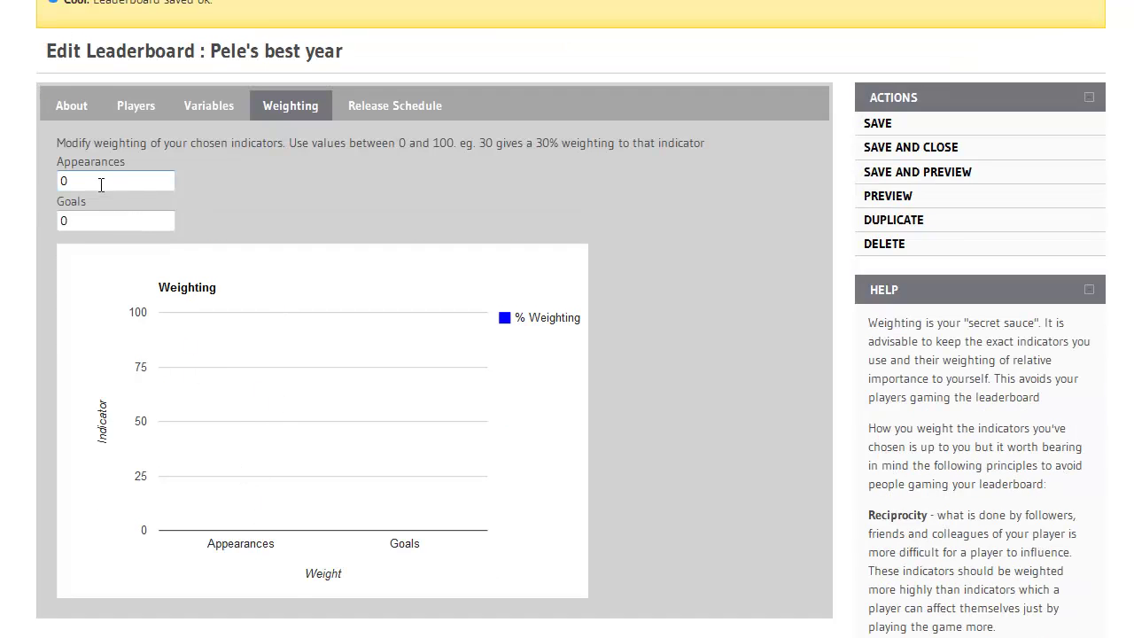
{"action": "left_click_drag", "start_coordinate": [99, 182], "coordinate": [37, 184]}
{"action": "type", "text": "20"}
{"action": "key", "text": "Tab"}
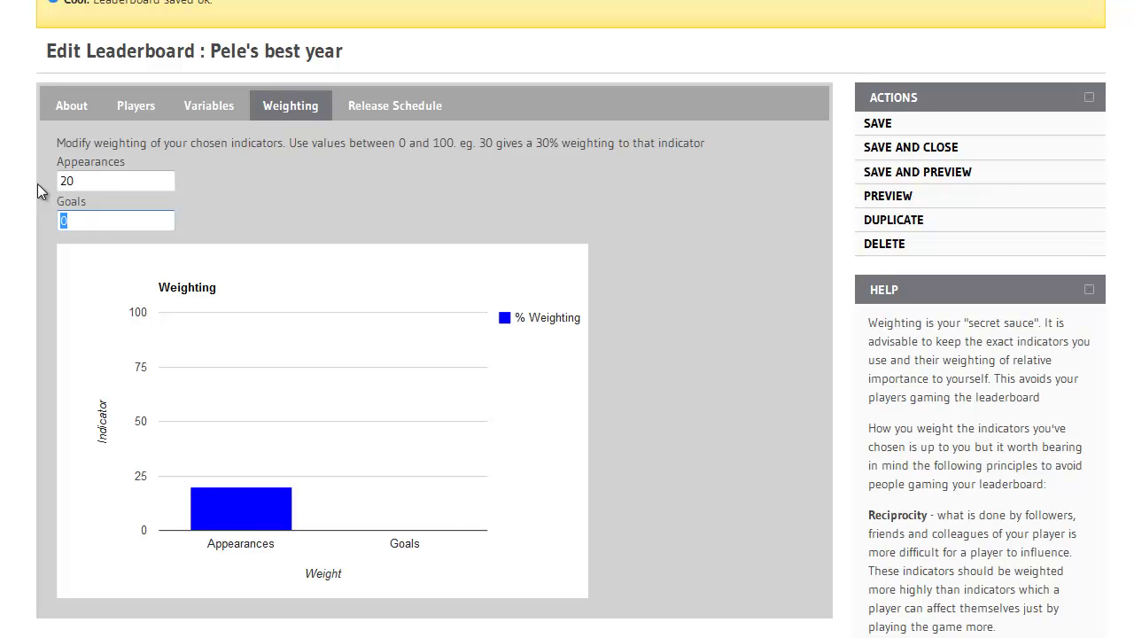
{"action": "type", "text": "80"}
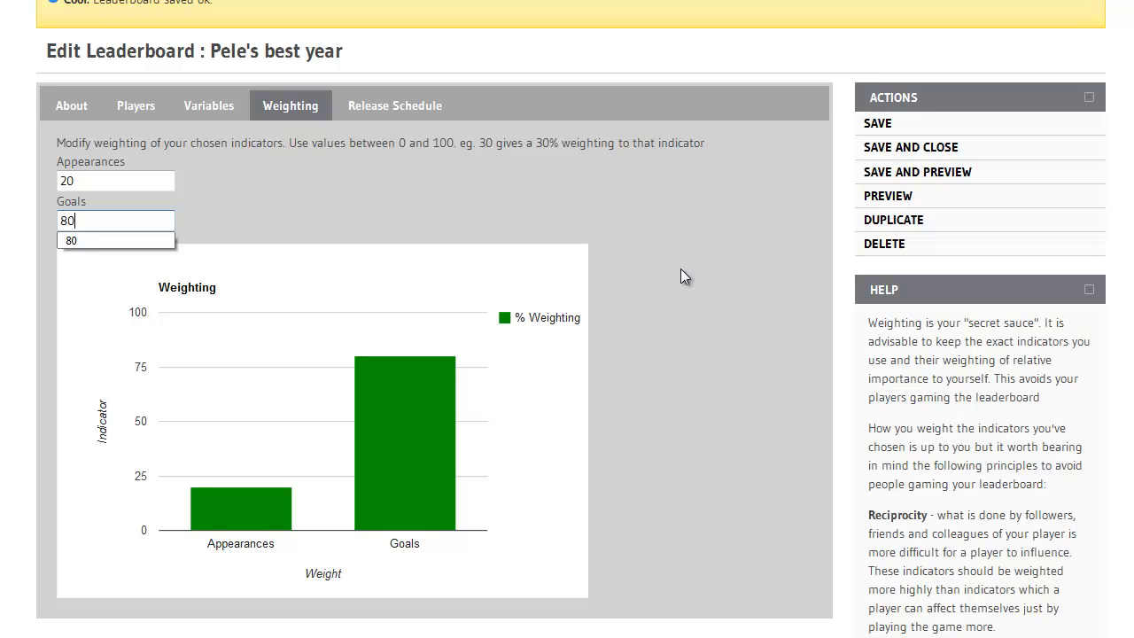
{"action": "left_click", "coordinate": [896, 174]}
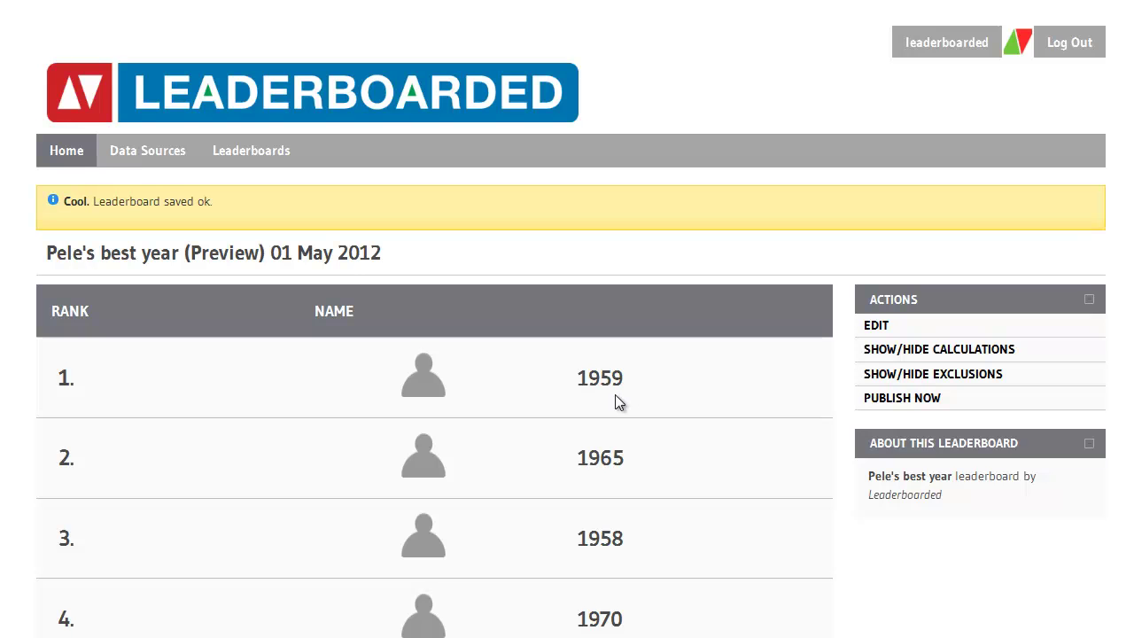
Step: Show the calculations in the leaderboard preview, examine the indicator scores and indexes of the ranked years, and hide them again
{"action": "left_click", "coordinate": [880, 351]}
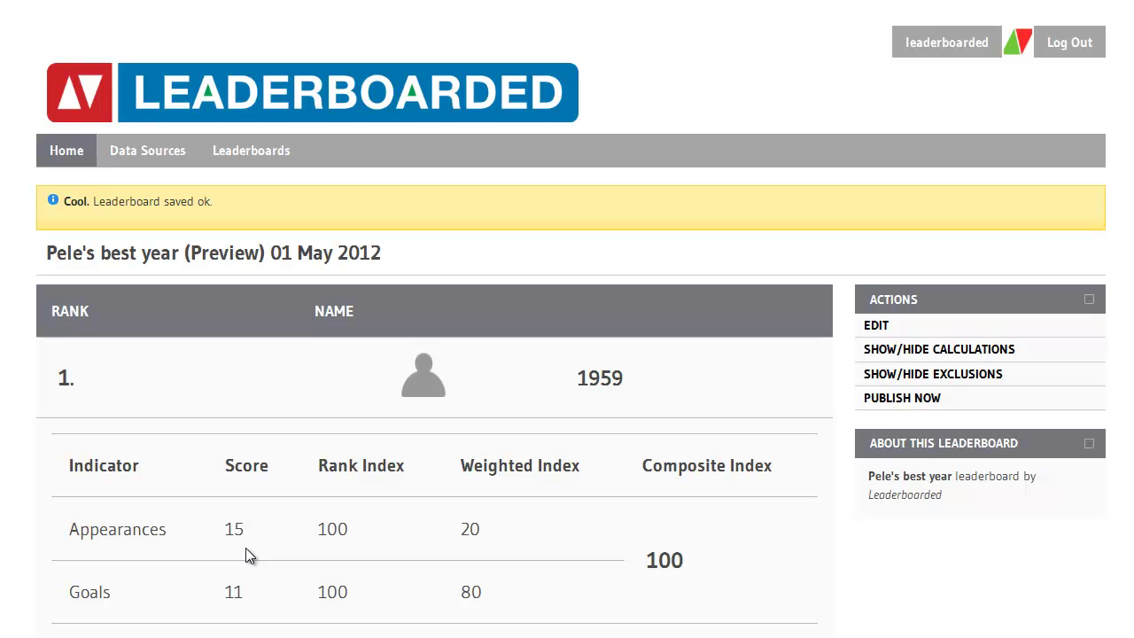
{"action": "scroll", "coordinate": [360, 569], "scroll_direction": "down", "scroll_amount": 3}
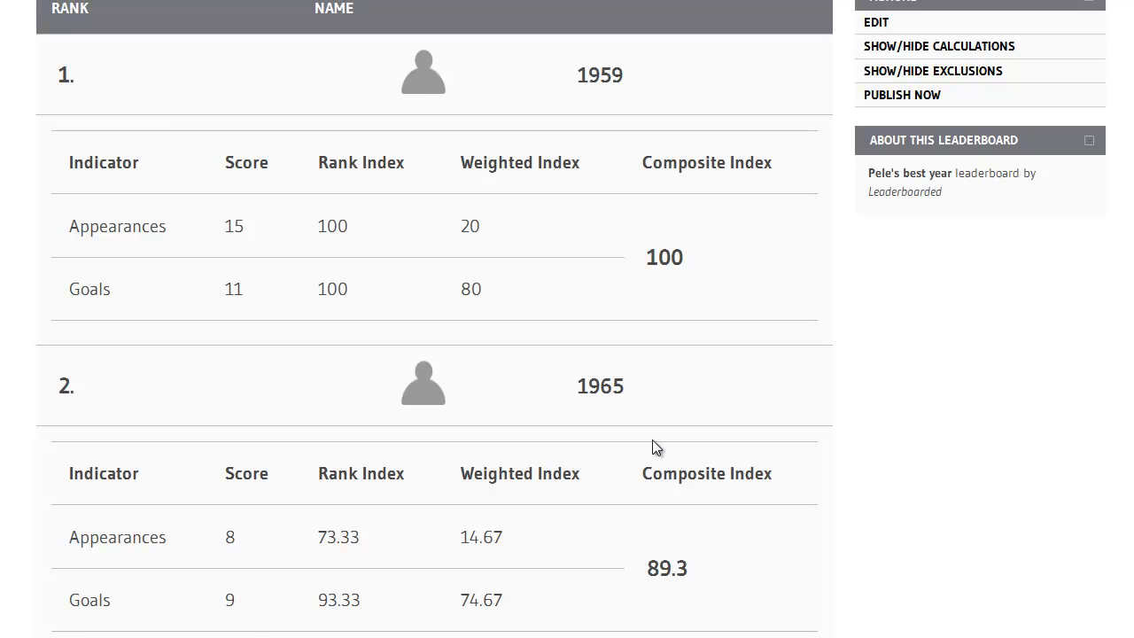
{"action": "left_click", "coordinate": [970, 49]}
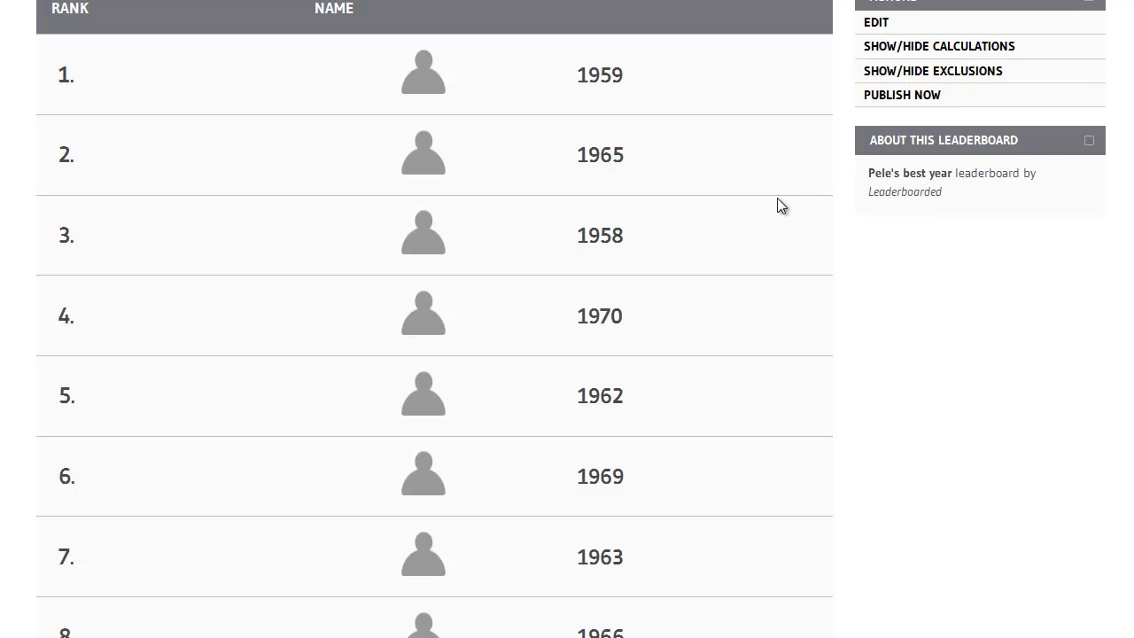
{"action": "scroll", "coordinate": [780, 204], "scroll_direction": "up", "scroll_amount": 2}
{"action": "scroll", "coordinate": [780, 213], "scroll_direction": "up", "scroll_amount": 1}
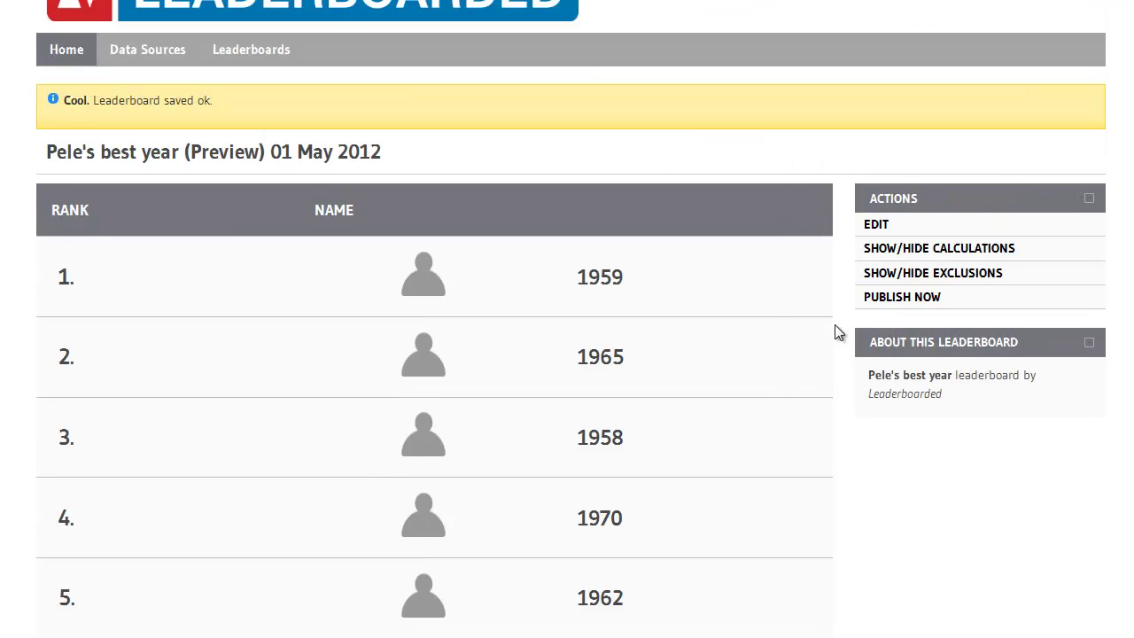
Step: Publish the Pele's best year leaderboard and display it in full screen
{"action": "left_click", "coordinate": [884, 306]}
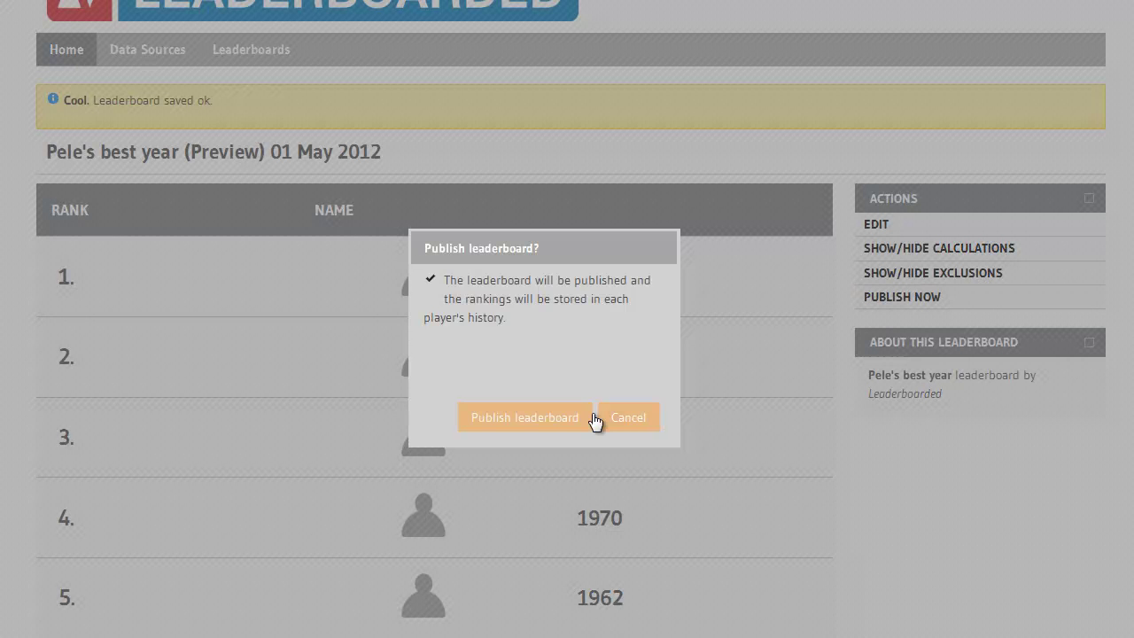
{"action": "left_click", "coordinate": [552, 417]}
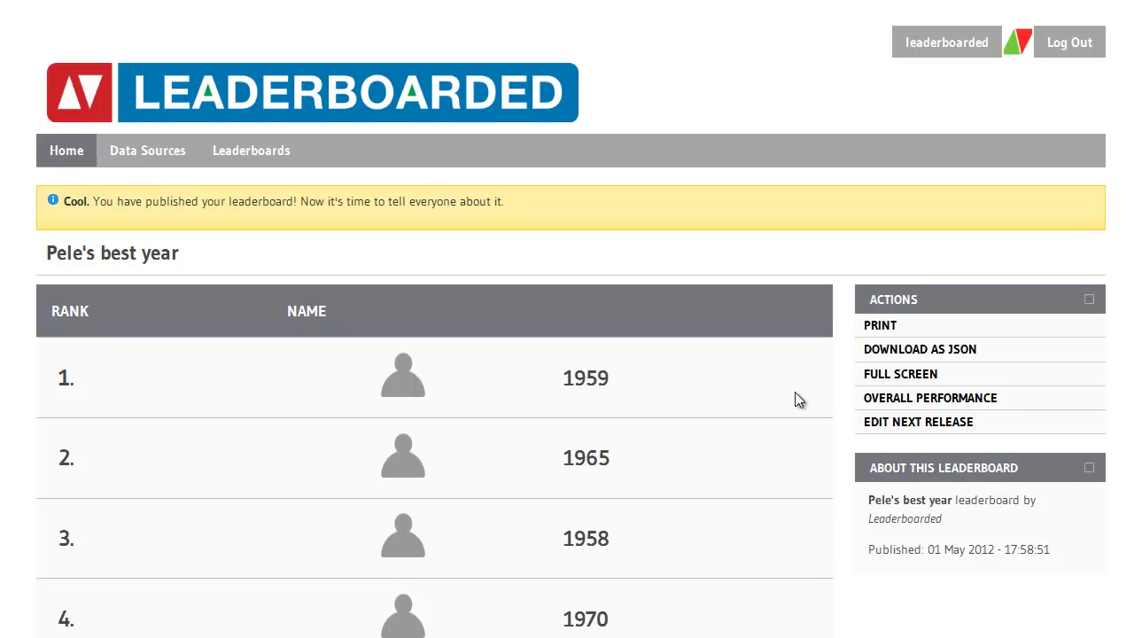
{"action": "left_click", "coordinate": [884, 376]}
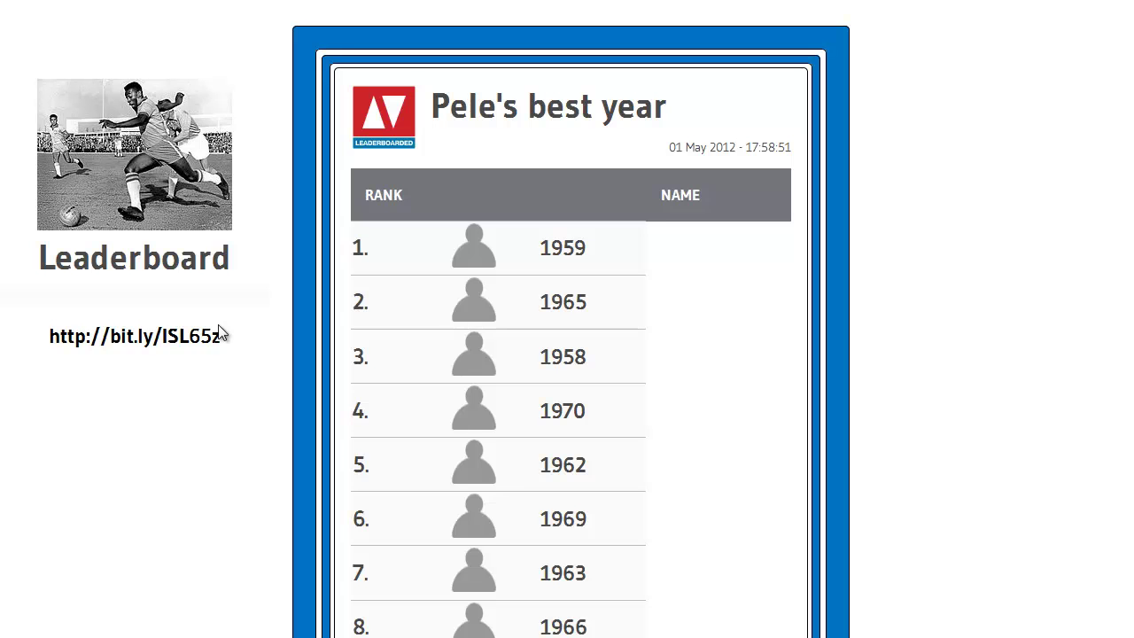
Step: Copy the leaderboard's short link, switch to Twitter, add the link to the end of the drafted tweet and send it
{"action": "right_click", "coordinate": [199, 344]}
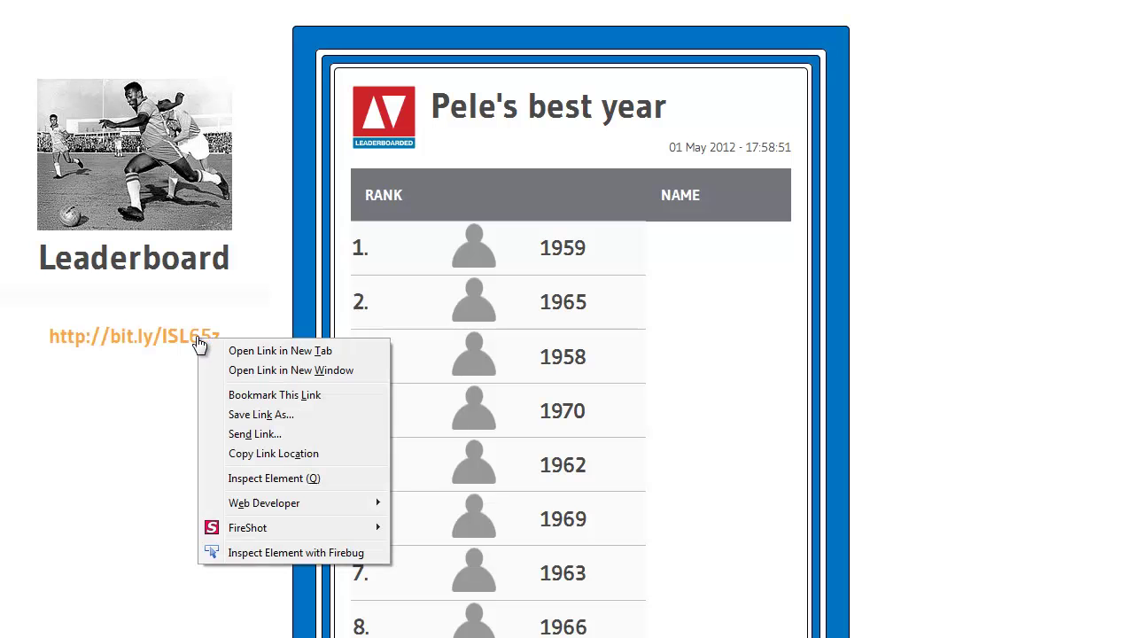
{"action": "left_click", "coordinate": [271, 456]}
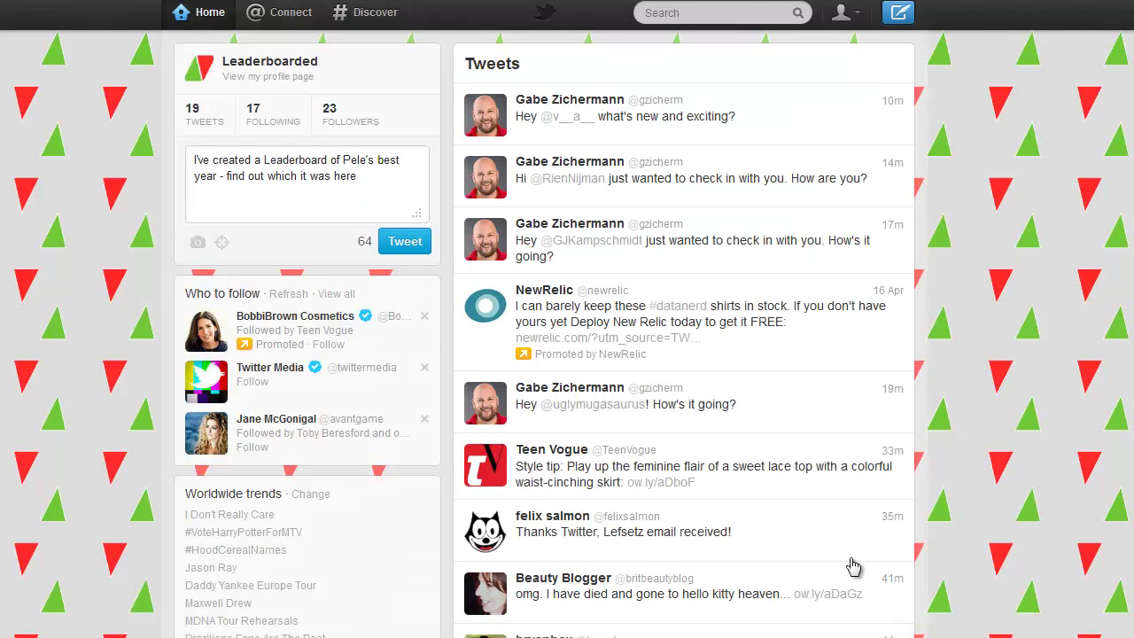
{"action": "left_click", "coordinate": [370, 190]}
{"action": "key", "text": "ctrl+v"}
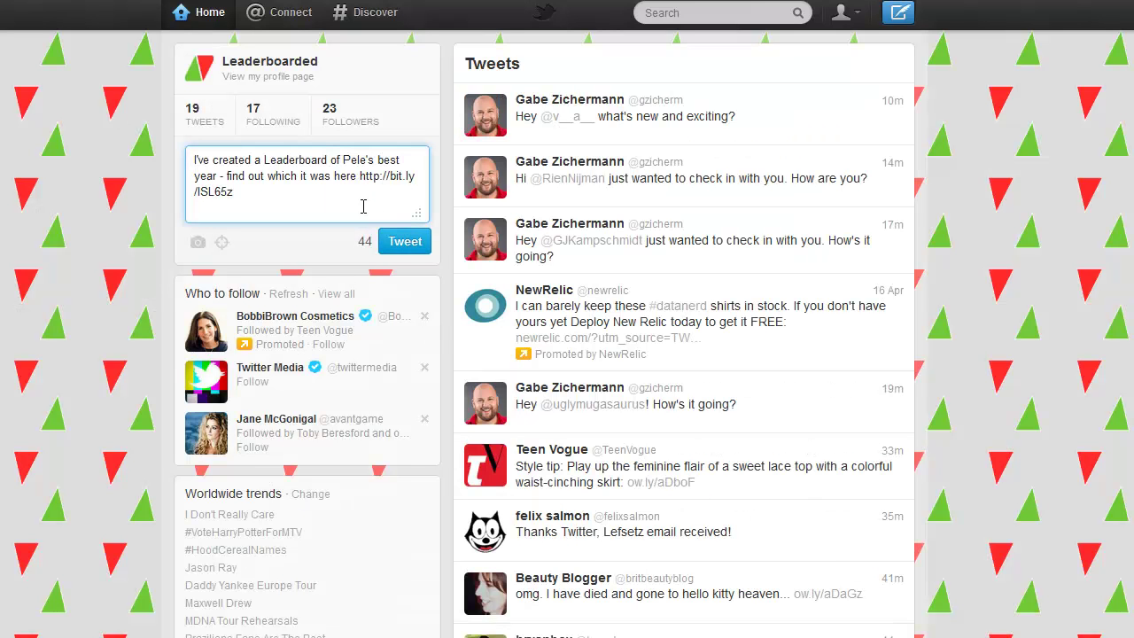
{"action": "left_click", "coordinate": [396, 239]}
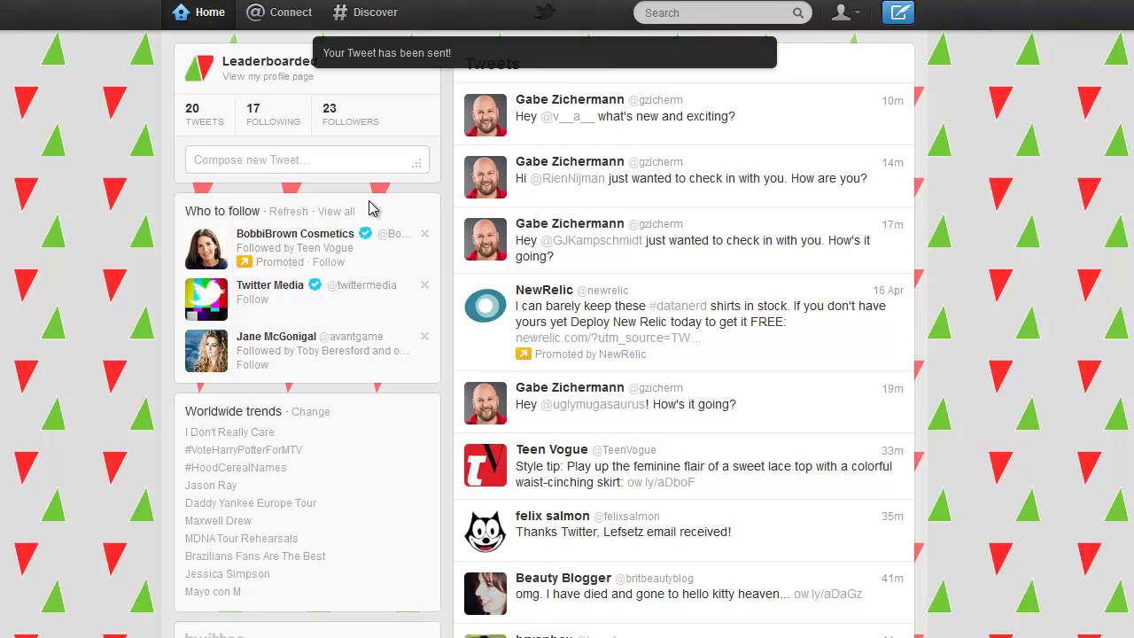
{"action": "scroll", "coordinate": [749, 133], "scroll_direction": "up", "scroll_amount": 1}
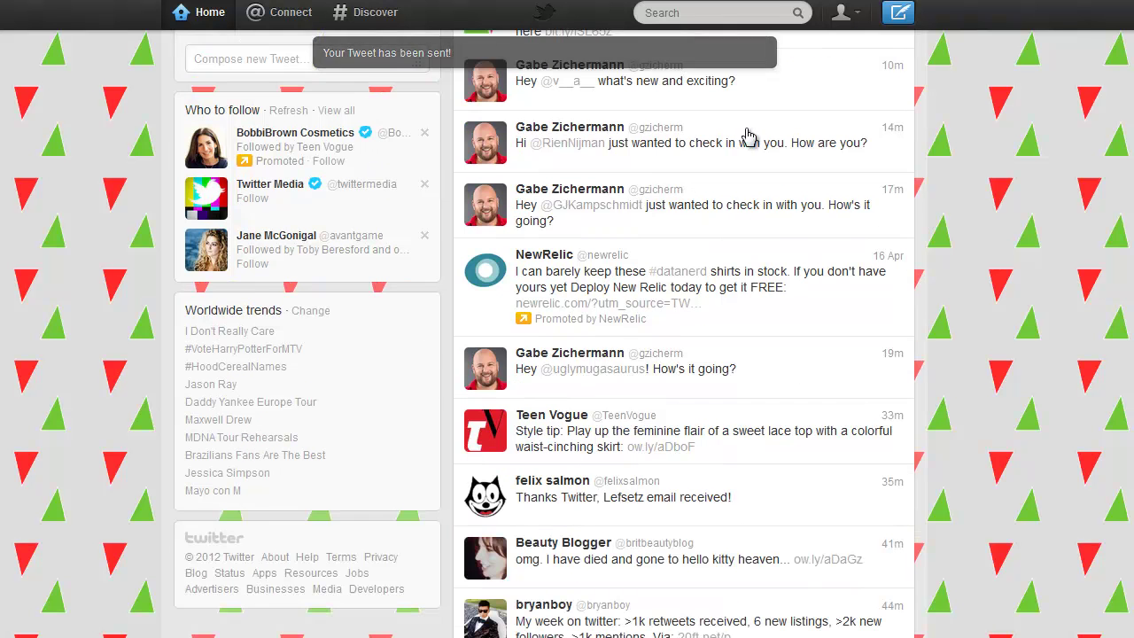